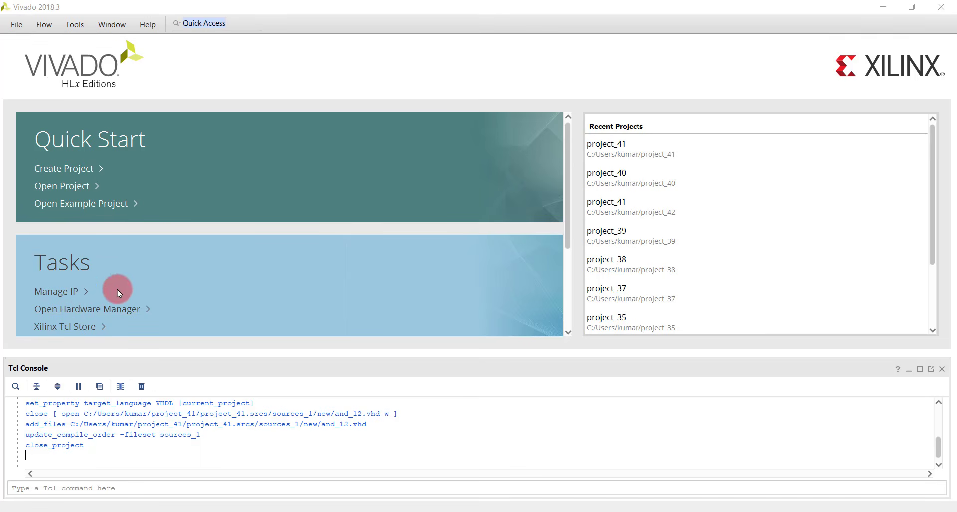
Start a new RTL project named project_43 in its own subdirectory and begin creating a source file for it
click(53, 172)
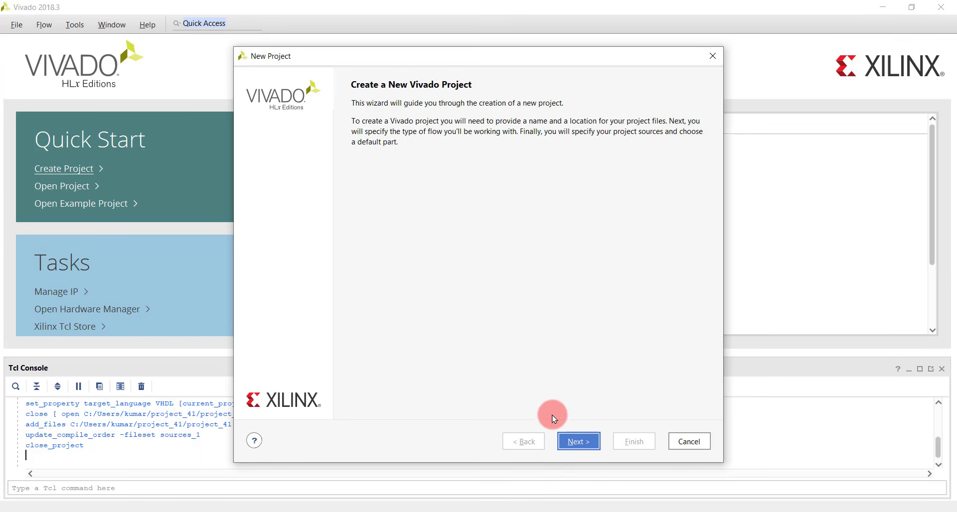
click(569, 447)
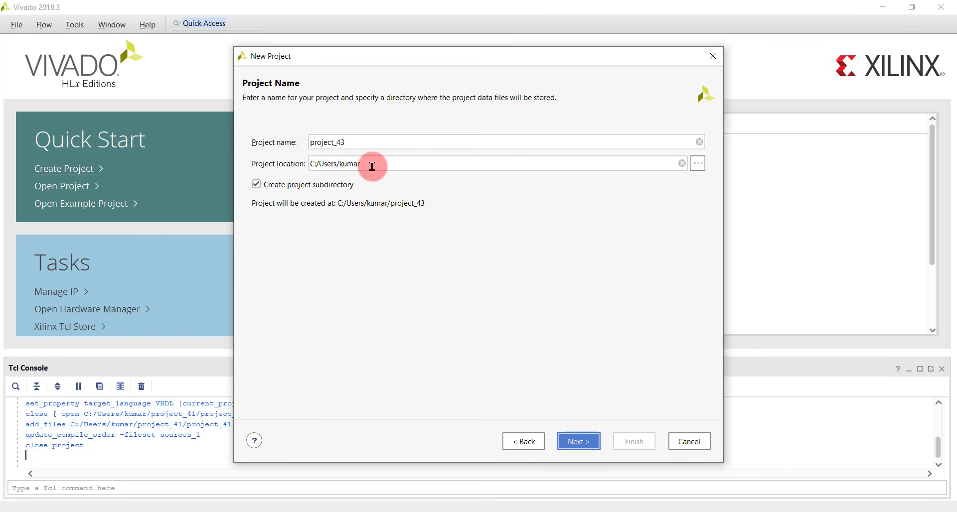
click(577, 443)
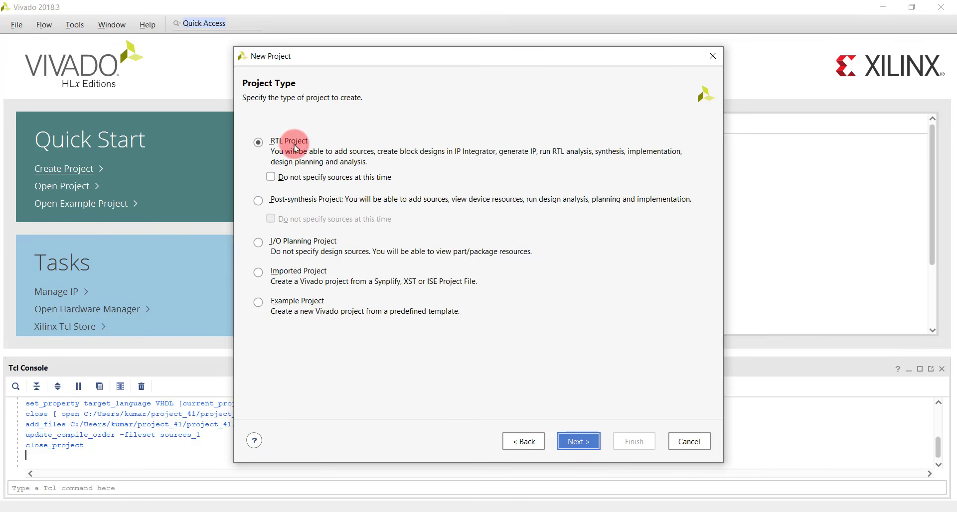
click(588, 444)
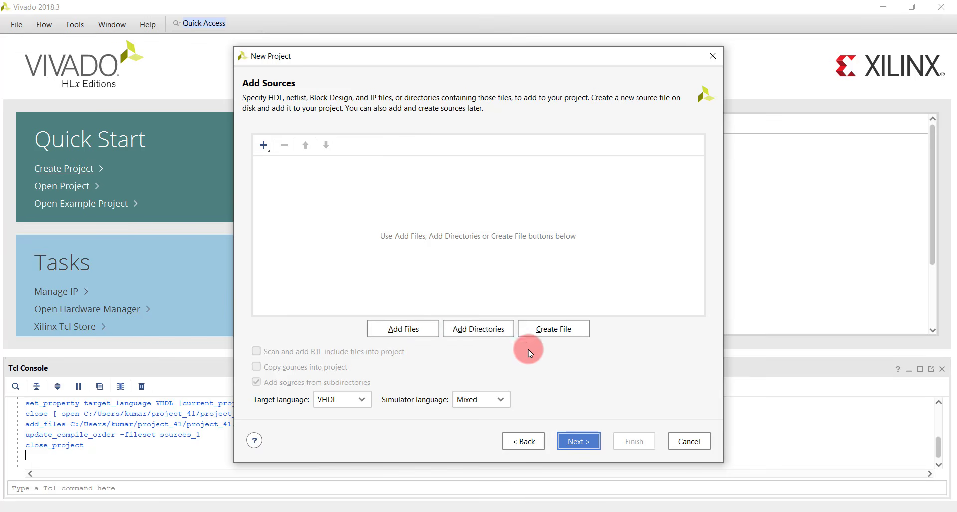
click(553, 340)
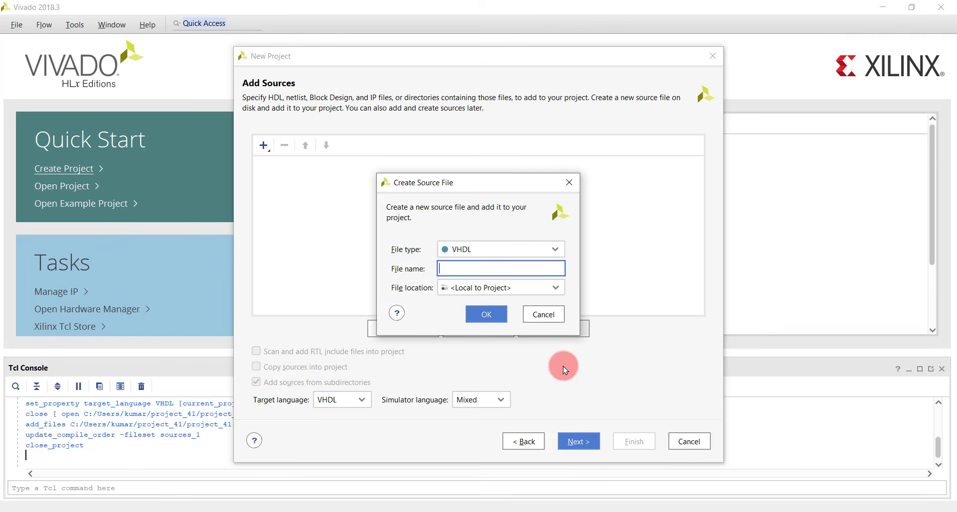
text(and_)
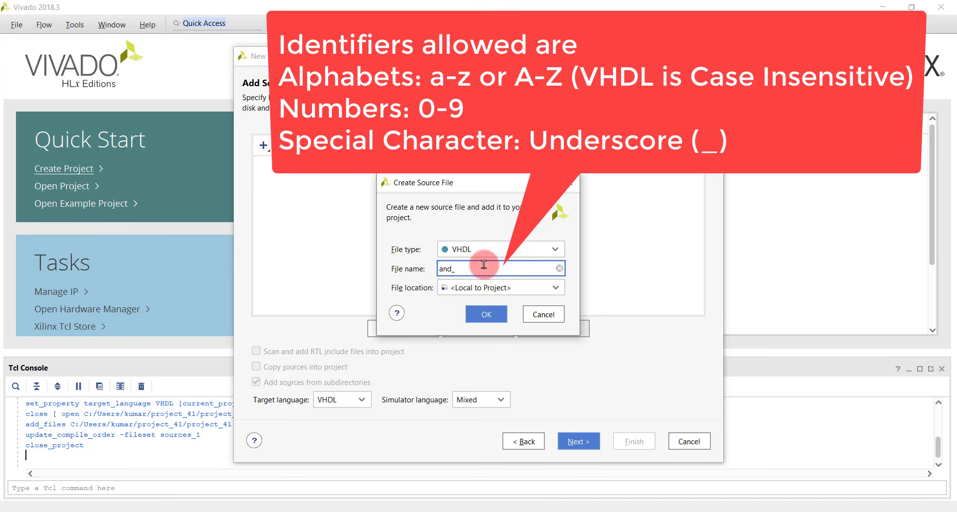
key(BackSpace)
key(BackSpace)
key(BackSpace)
text(23a)
key(BackSpace)
key(BackSpace)
key(BackSpace)
text(a)
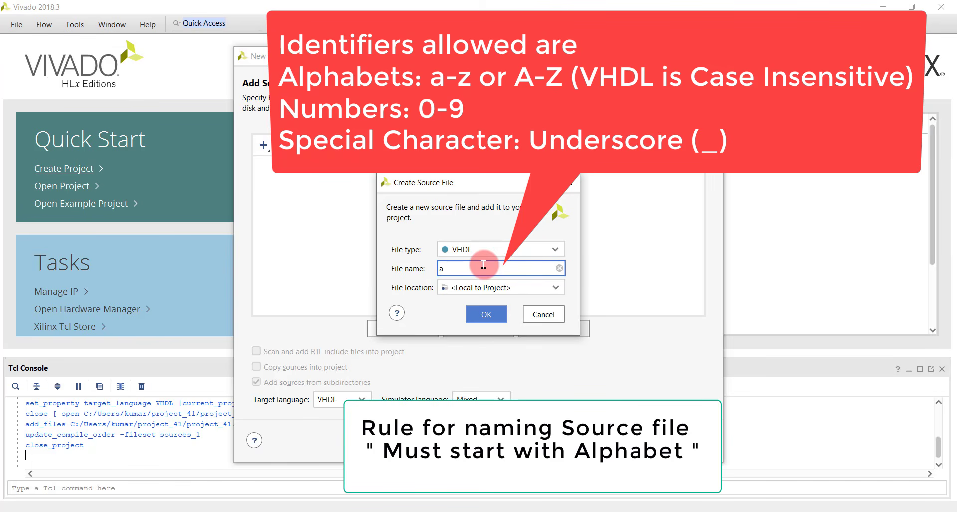
text(_)
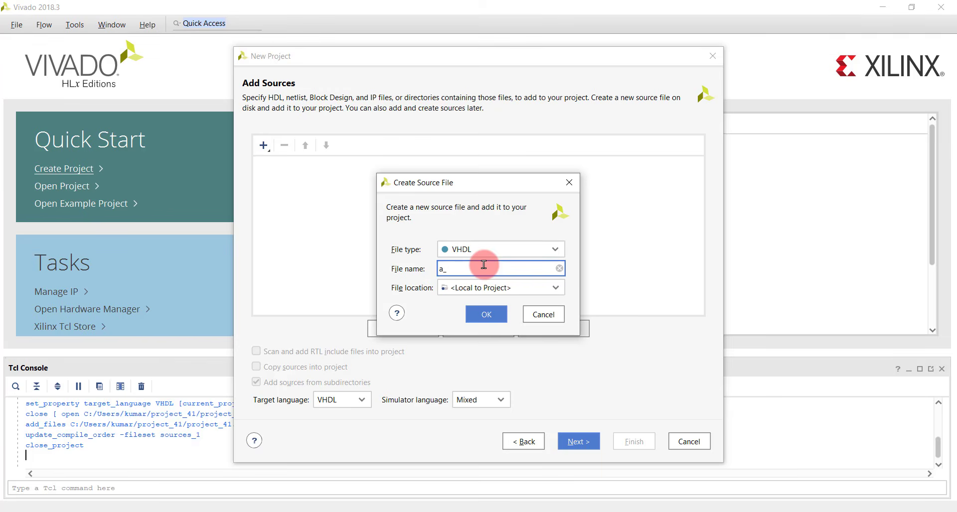
key(BackSpace)
key(BackSpace)
Create a VHDL source file named and_12, local to the project, and keep it for Synthesis & Simulation
text(and_12)
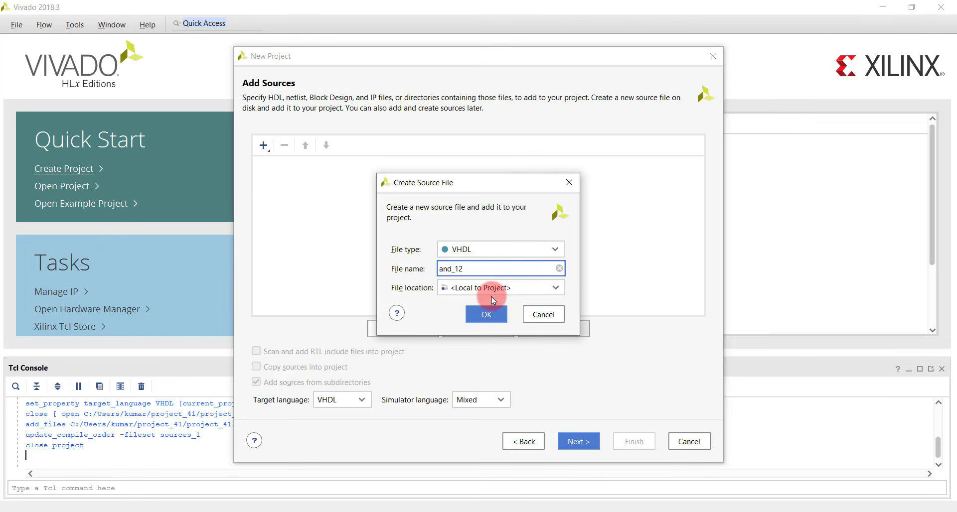
click(495, 314)
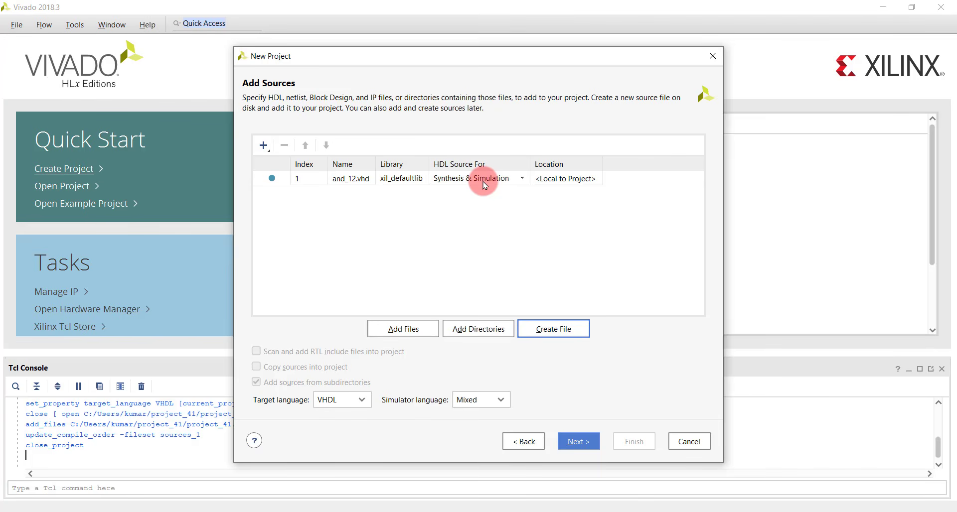
click(518, 180)
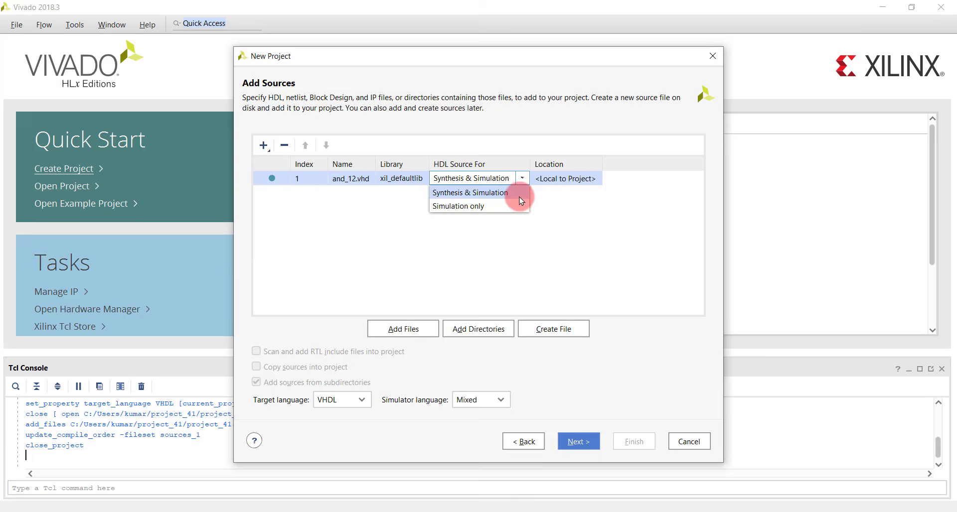
click(519, 244)
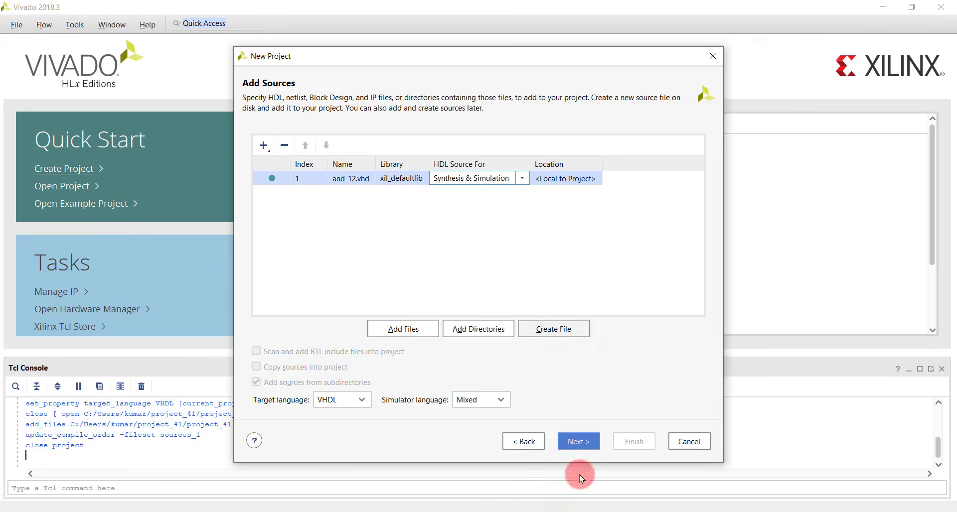
click(571, 444)
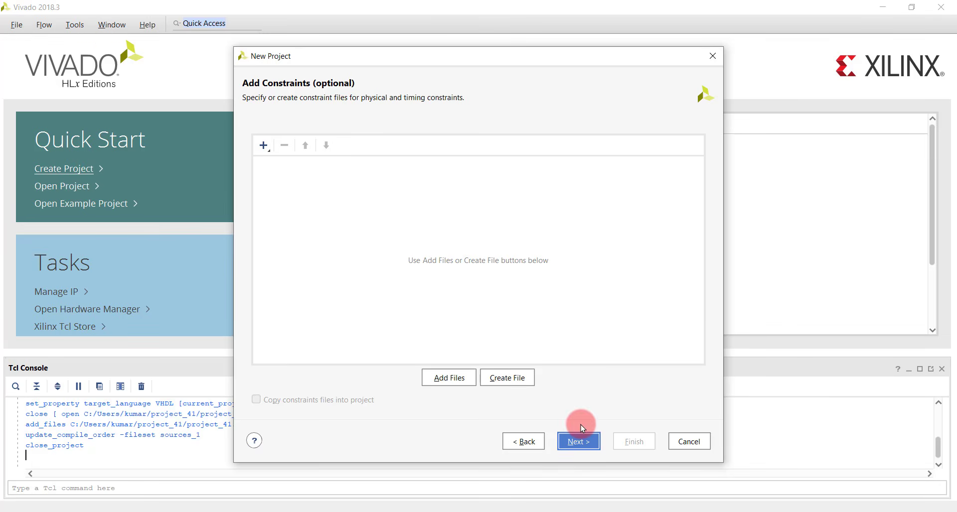
Skip the constraint files, choose the Zybo Z7-10 as the default board, and create the project
click(577, 441)
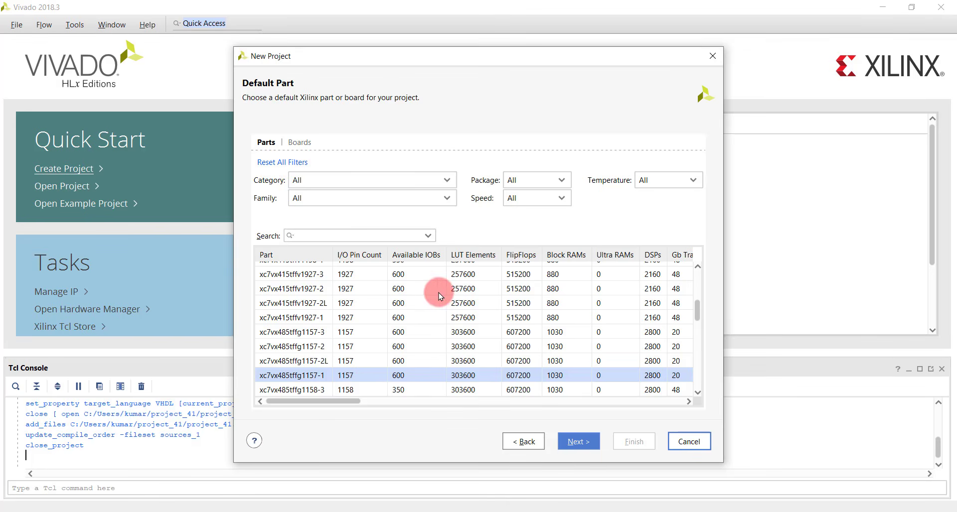
click(299, 143)
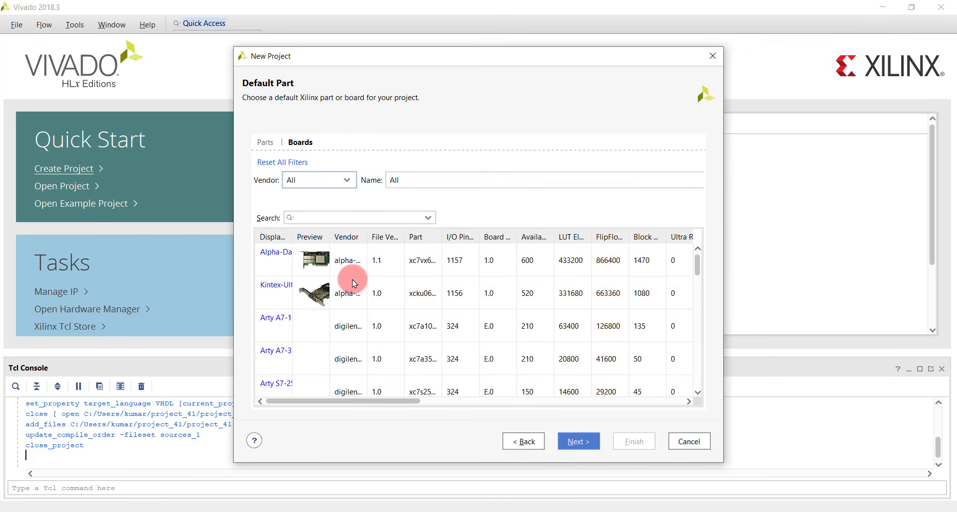
click(278, 321)
scroll(277, 322, down, 8)
scroll(279, 331, up, 3)
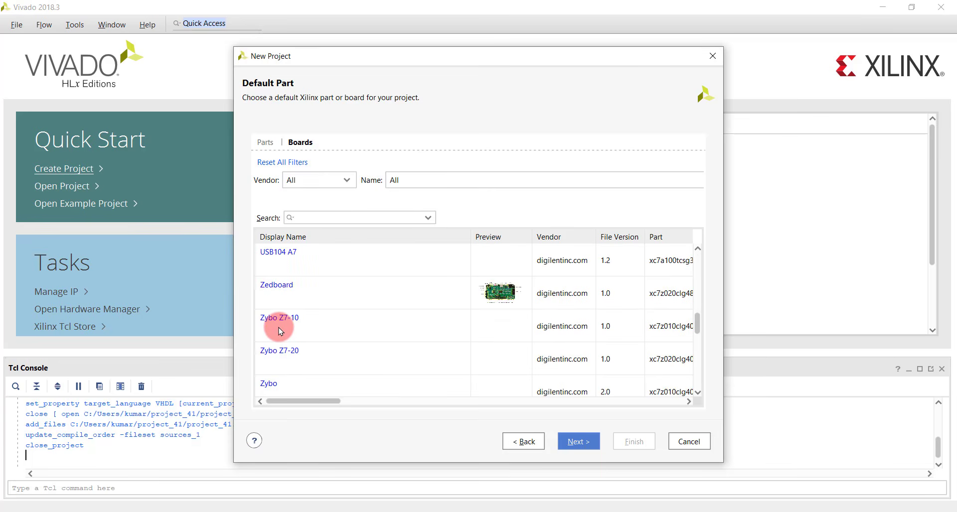
click(315, 325)
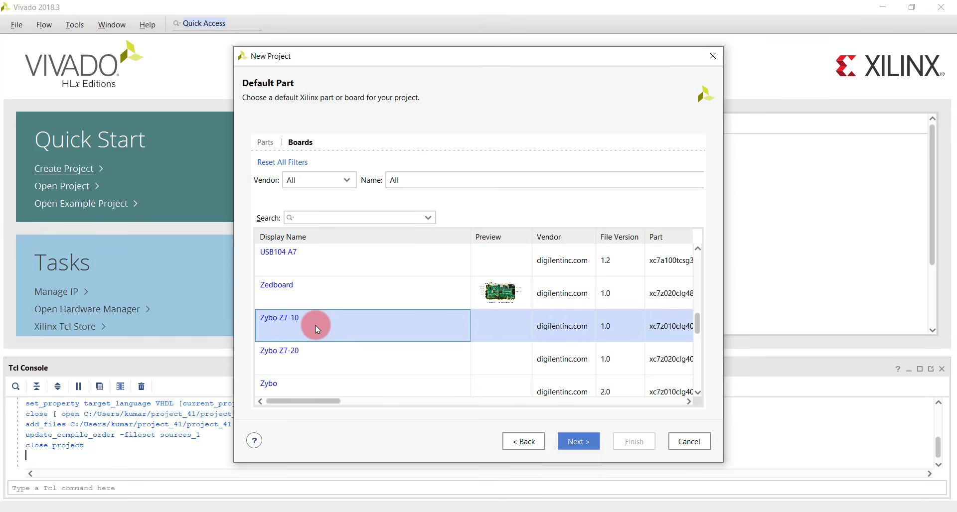
click(594, 438)
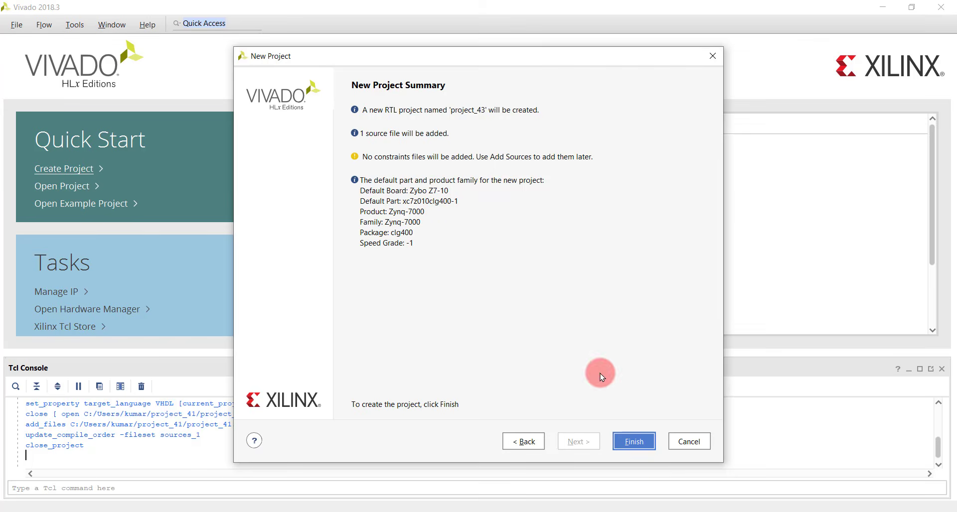
click(642, 447)
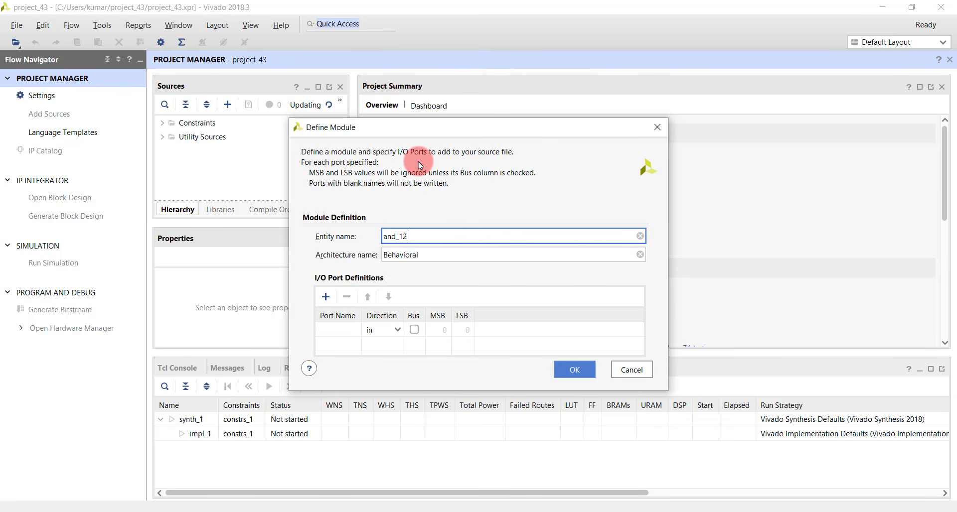
Name the first I/O port entry of the and_12 module a,b
click(333, 335)
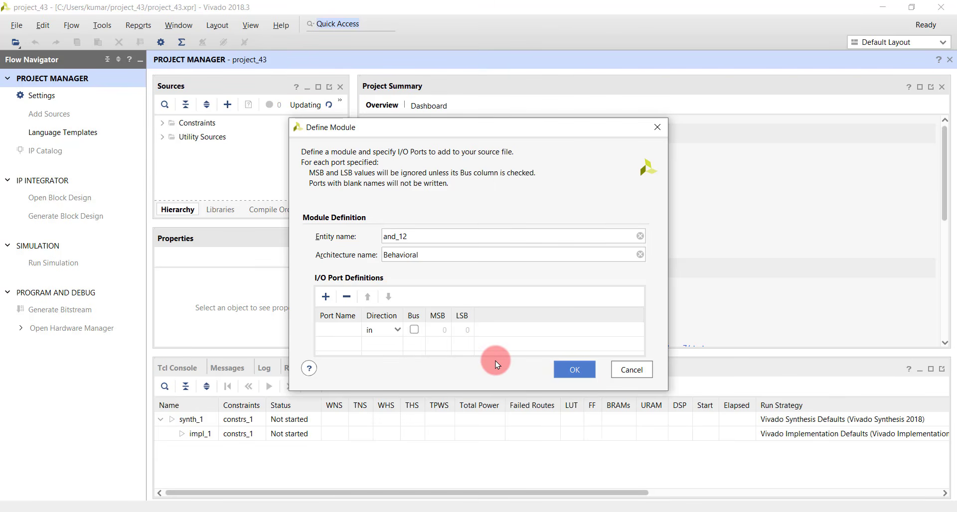
text(a,b)
click(417, 331)
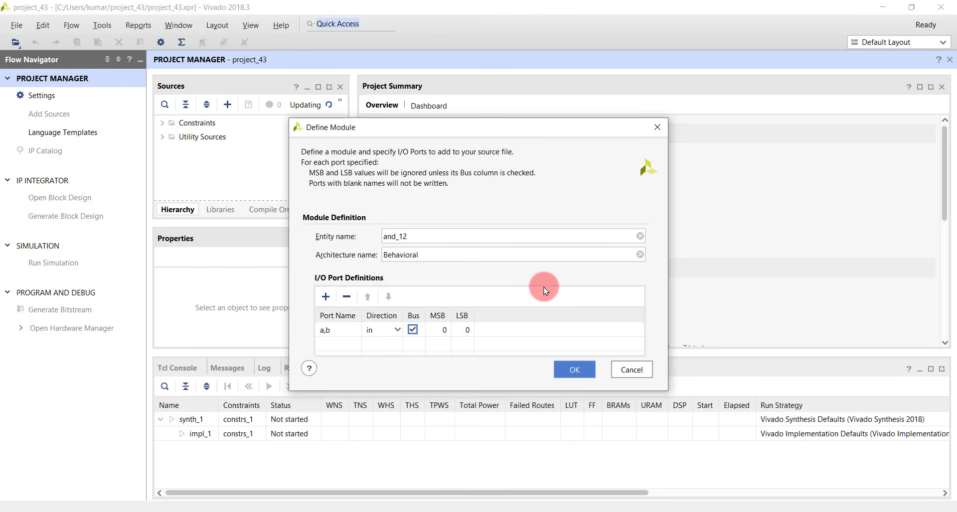
click(445, 331)
click(445, 329)
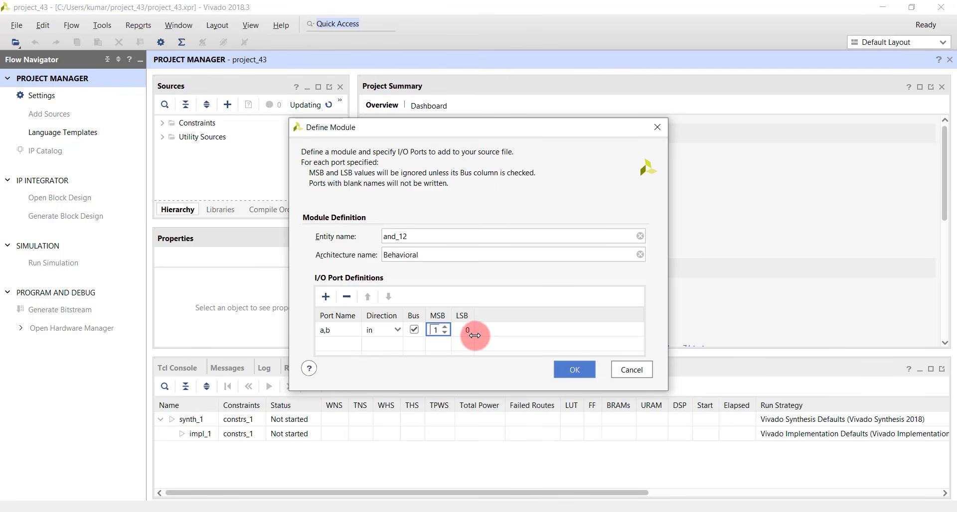
click(414, 330)
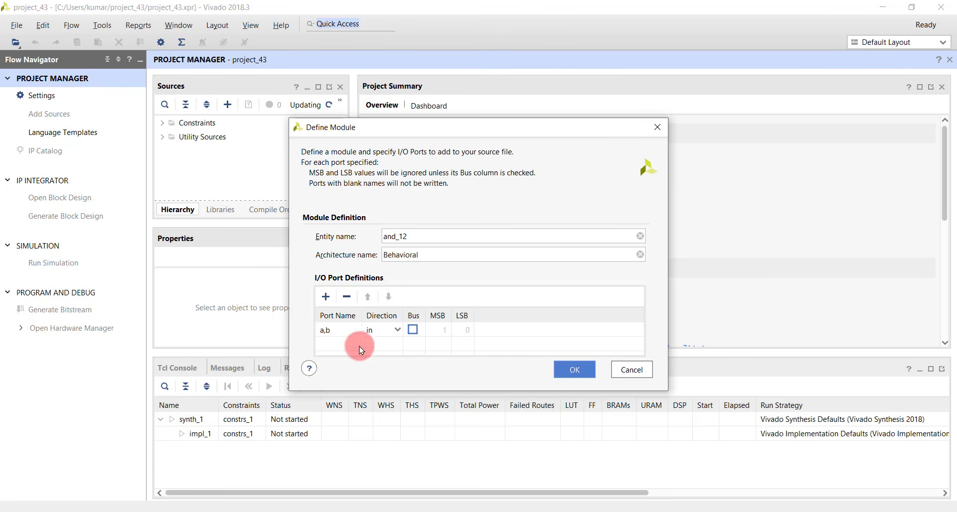
Set the a,b ports to direction in, add port y with direction out, and confirm the module definition
click(385, 333)
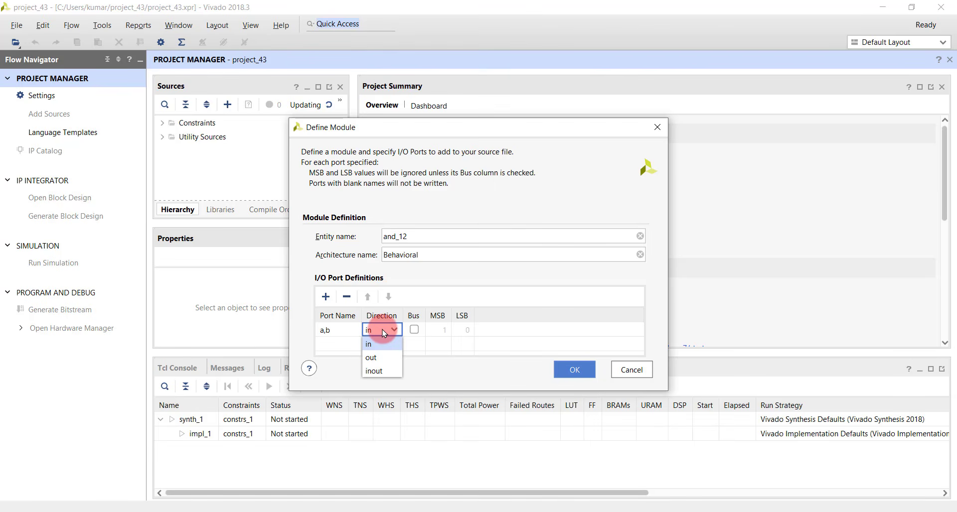
click(374, 346)
click(326, 342)
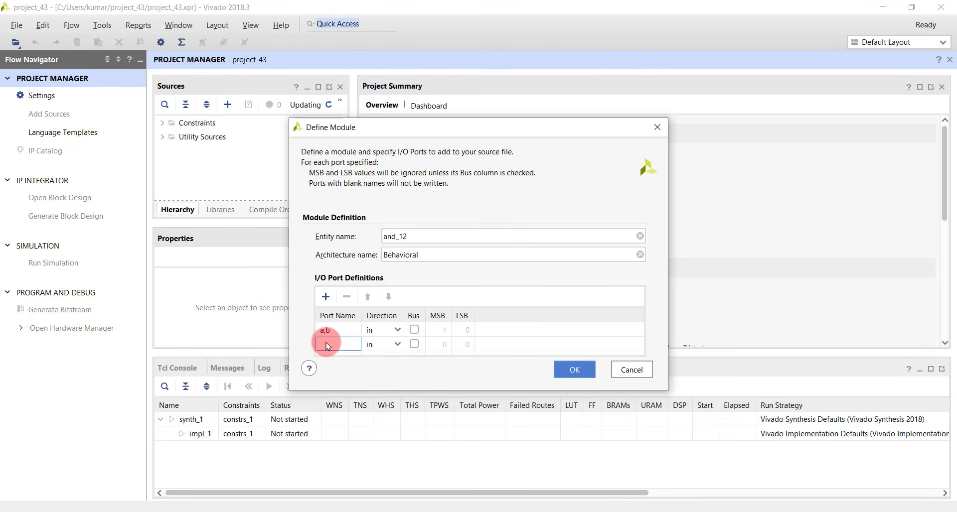
text(y)
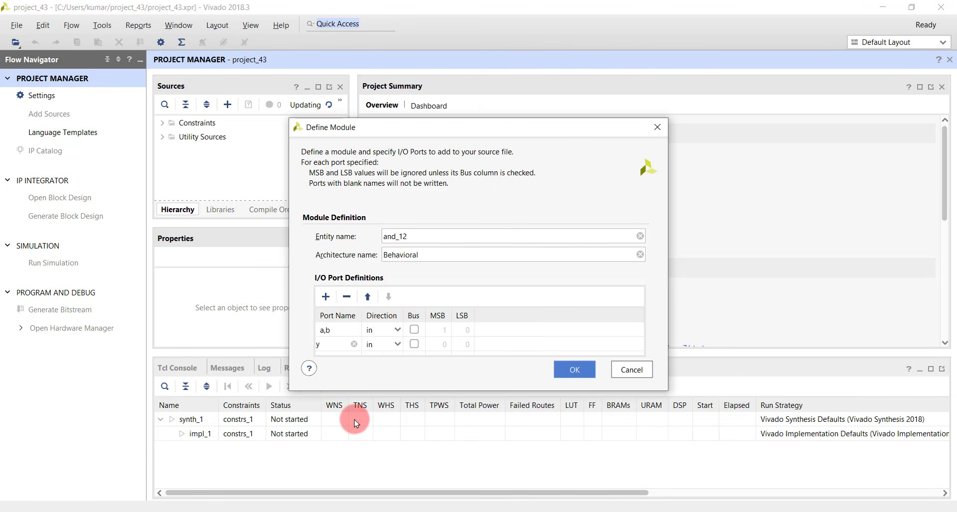
click(380, 345)
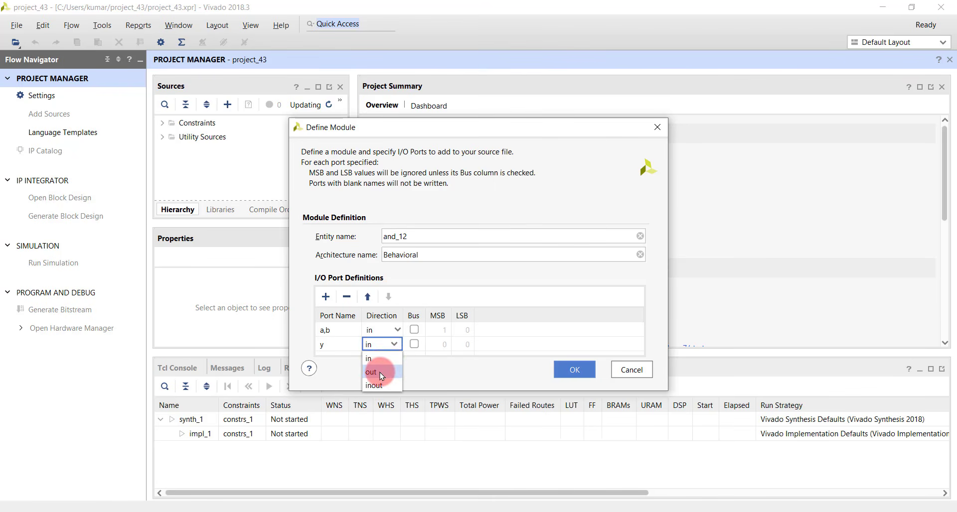
click(376, 367)
click(570, 374)
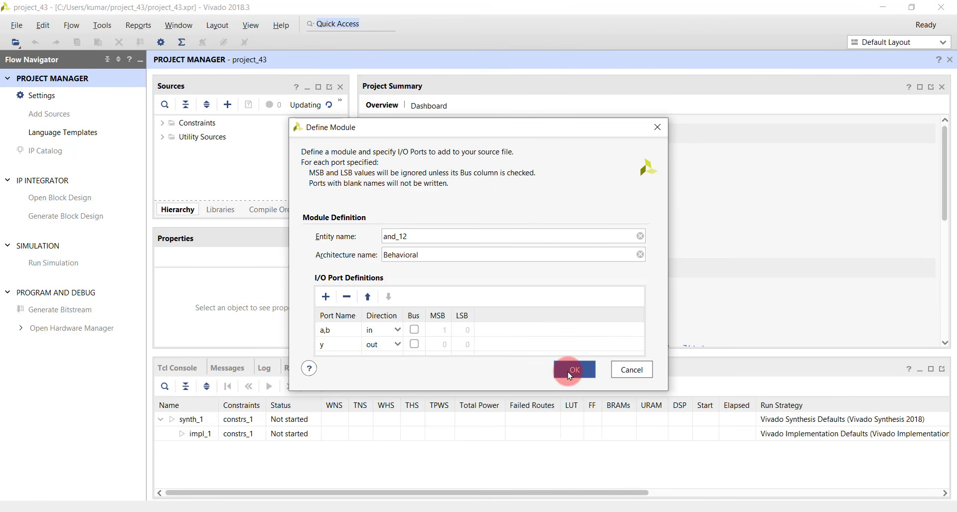